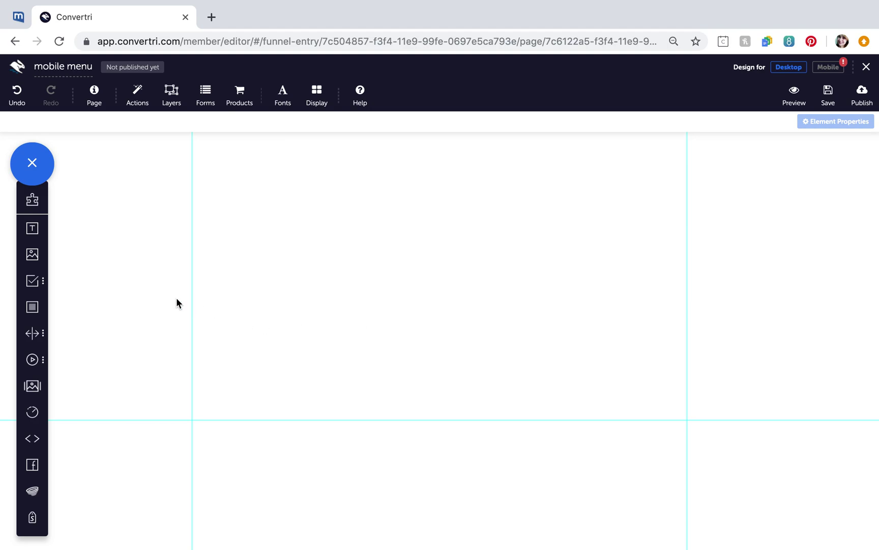
Step: Add a Submit button mid-page and relabel it 'Sign Up Now'
click(33, 280)
drag(69, 393, 485, 329)
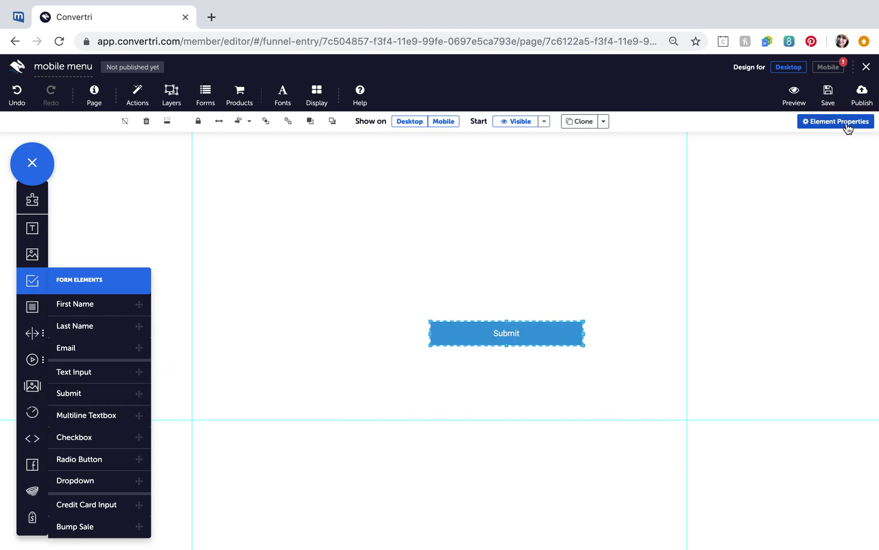
click(810, 125)
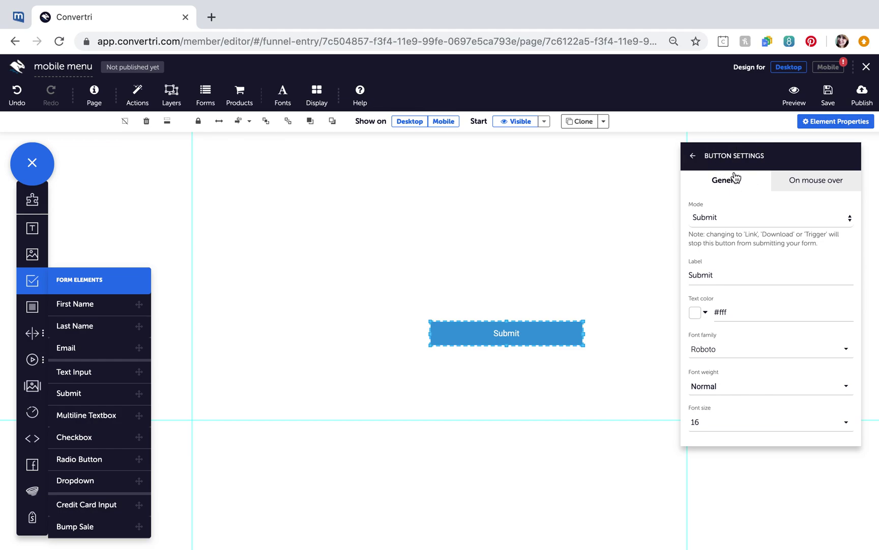
double_click(714, 275)
text(Sign Up Now)
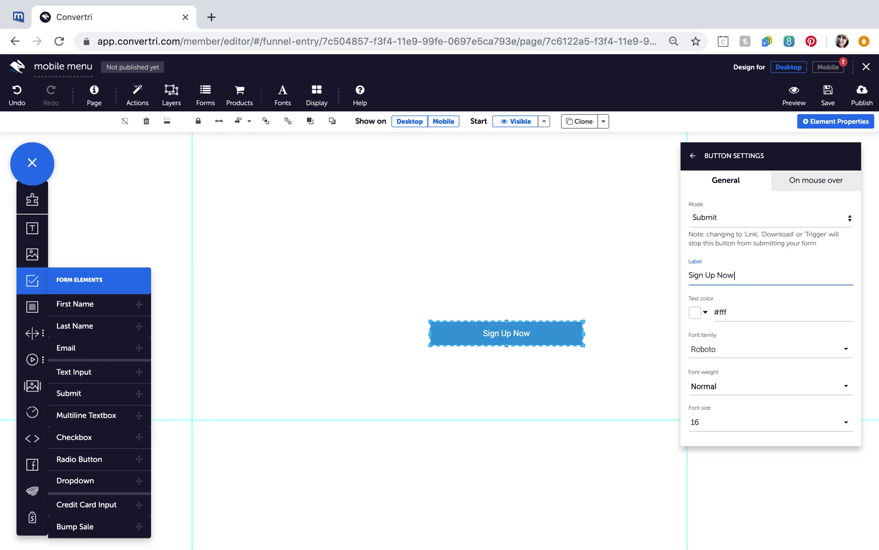
click(346, 292)
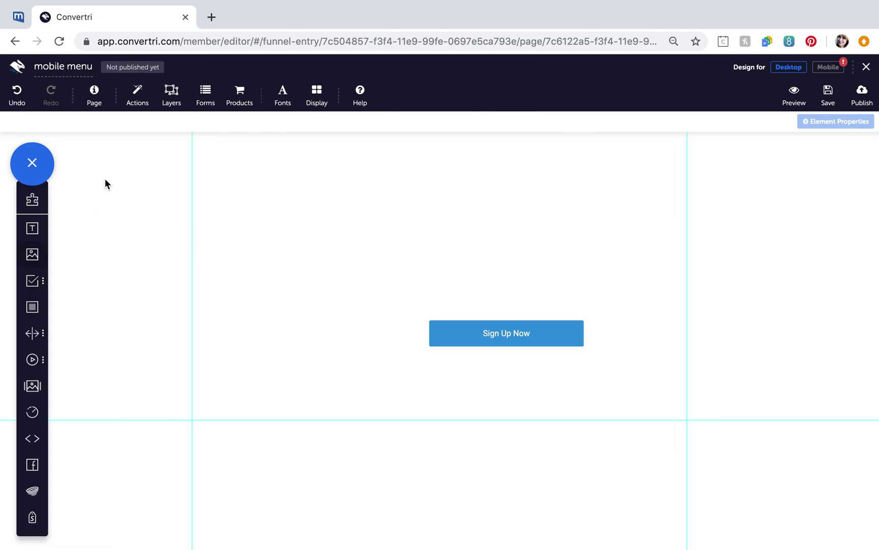
Step: Create a layer named 'pop up', hidden at start, and select it for editing
click(164, 103)
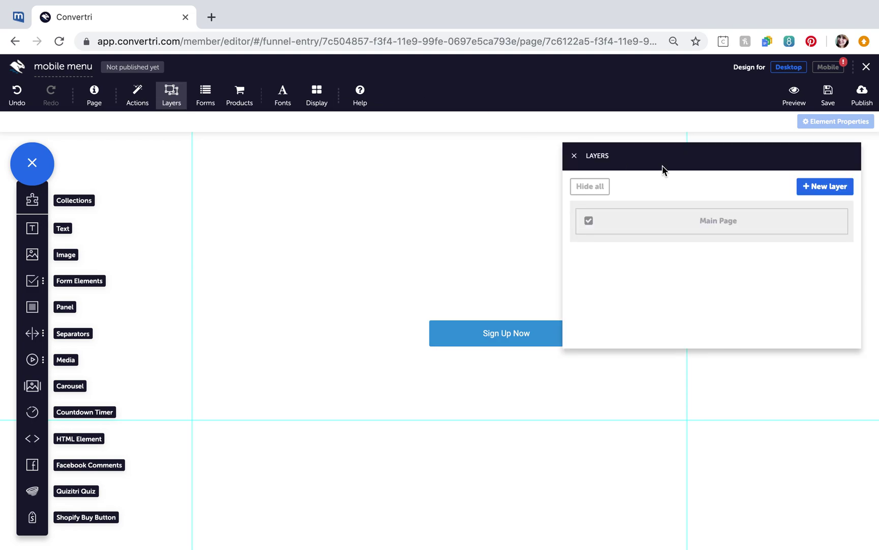
click(833, 190)
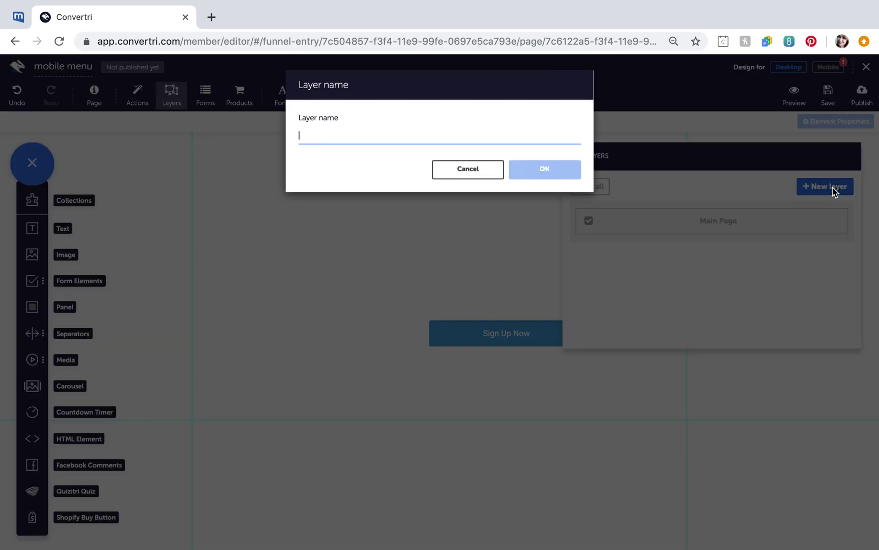
text(pop up)
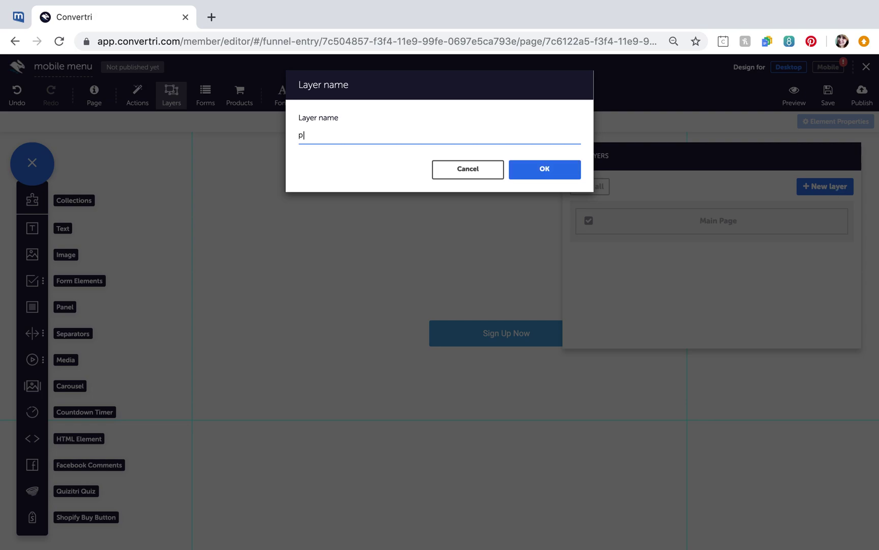
click(545, 170)
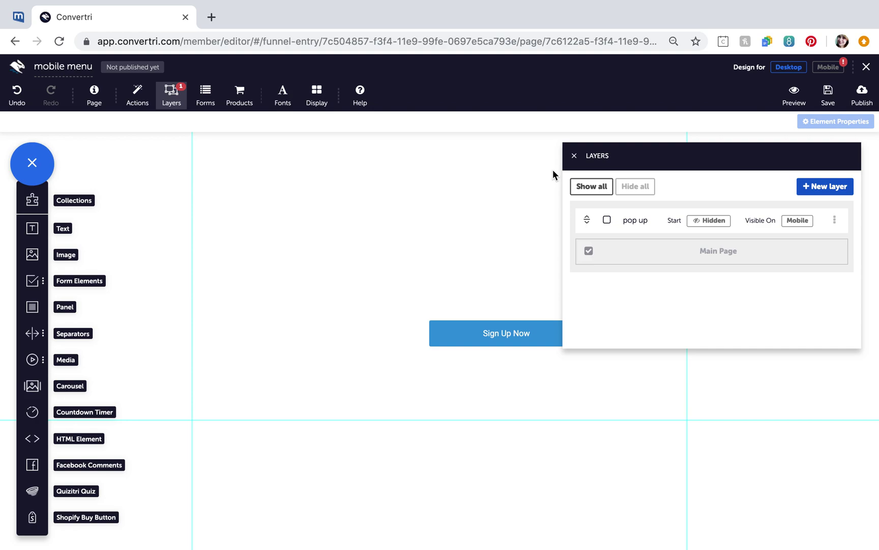
click(709, 221)
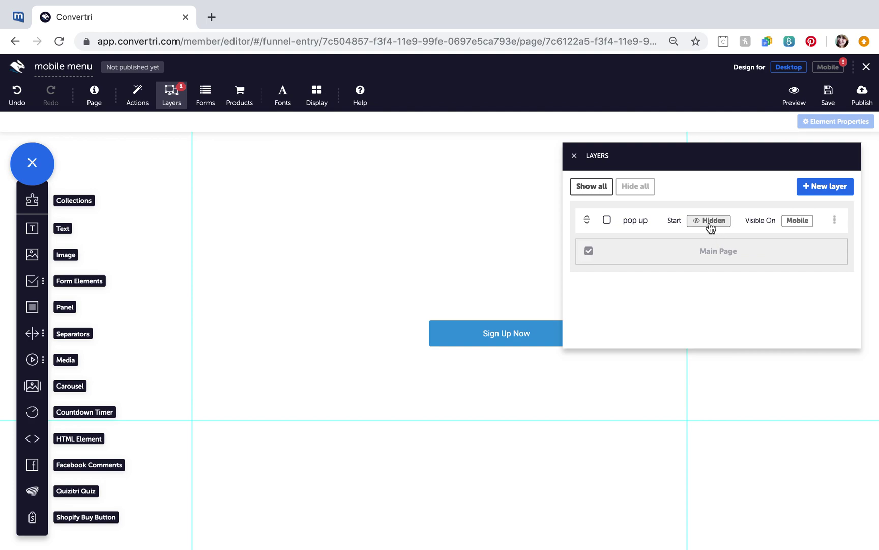
click(607, 220)
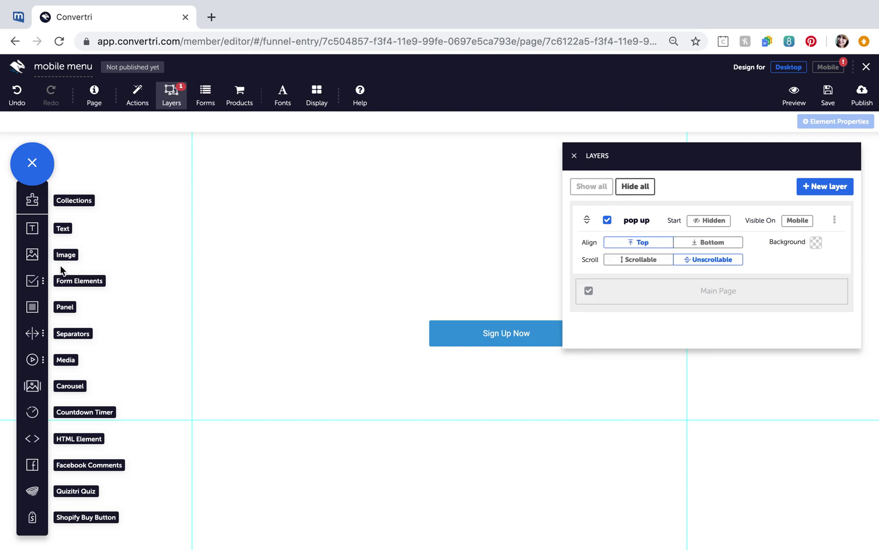
Step: Add a panel to the pop up layer, moving and enlarging it over the button
click(34, 309)
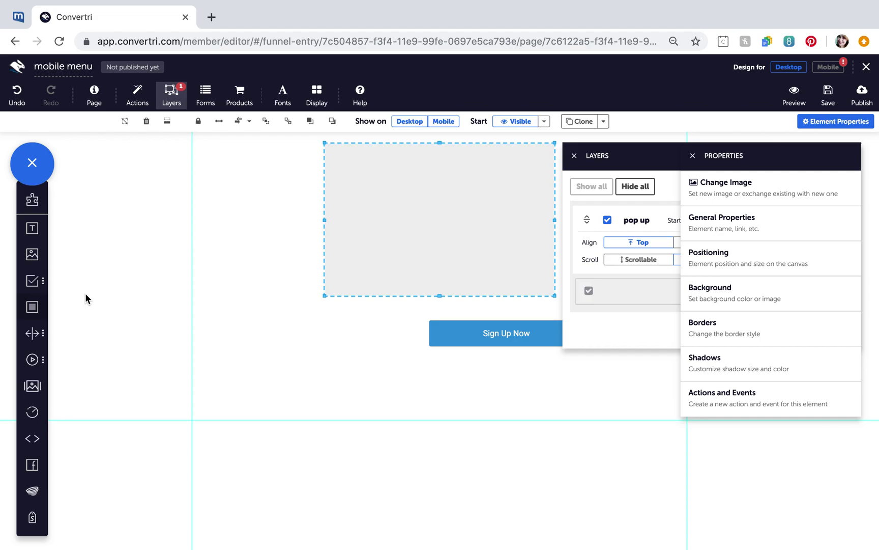
mouse_move(342, 261)
mouse_down()
mouse_move(313, 318)
mouse_move(305, 295)
mouse_up()
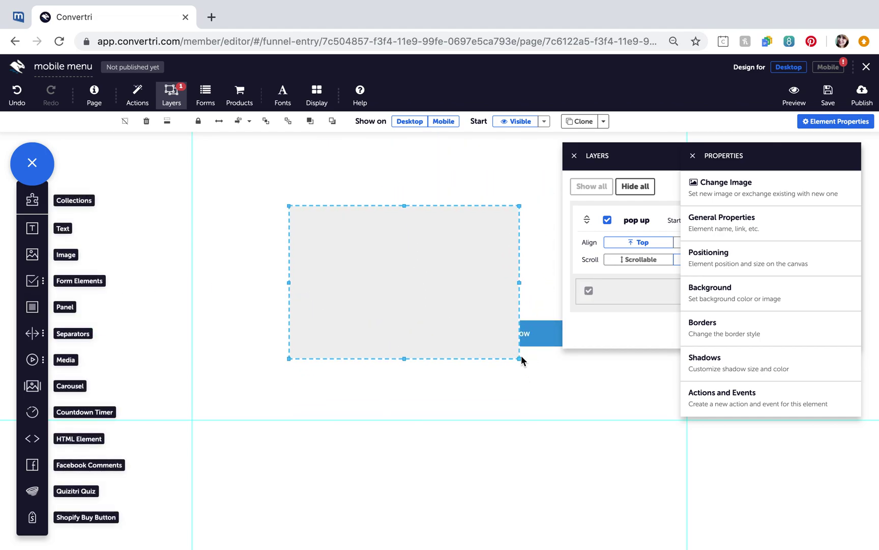
drag(520, 358, 592, 413)
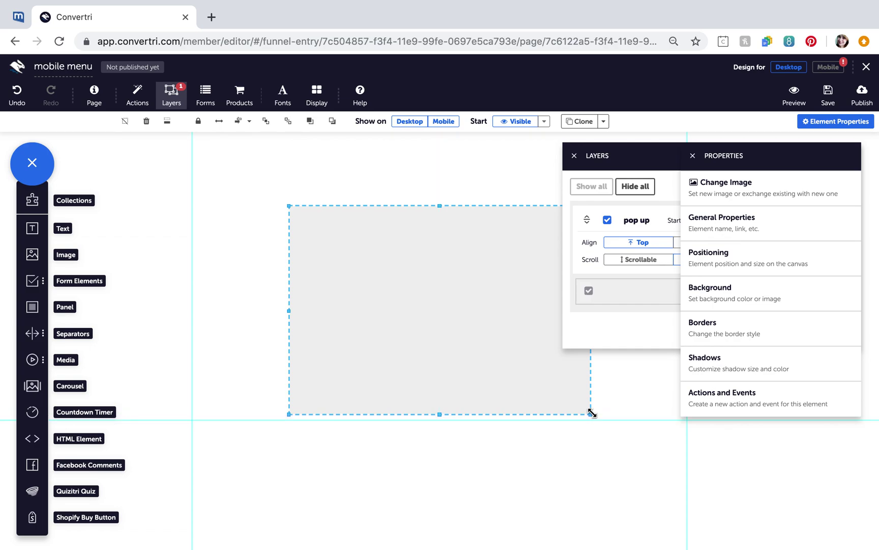
Step: Give the panel a semi-transparent red background, rgba(190,39,39,0.85)
click(710, 287)
click(697, 218)
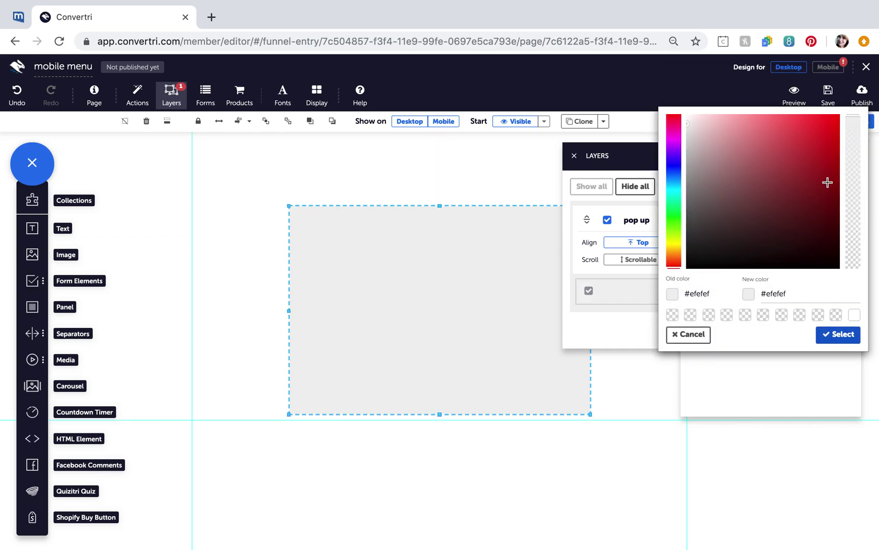
click(809, 152)
drag(856, 124, 858, 137)
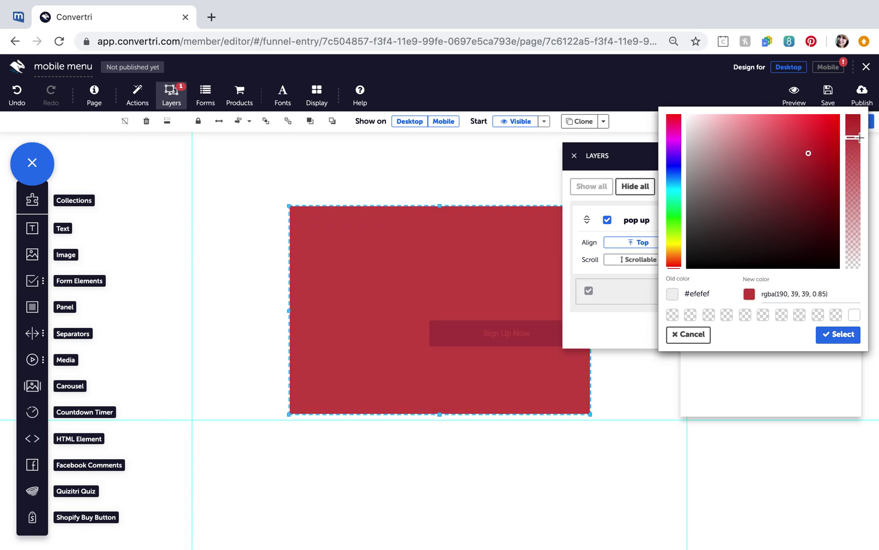
click(838, 334)
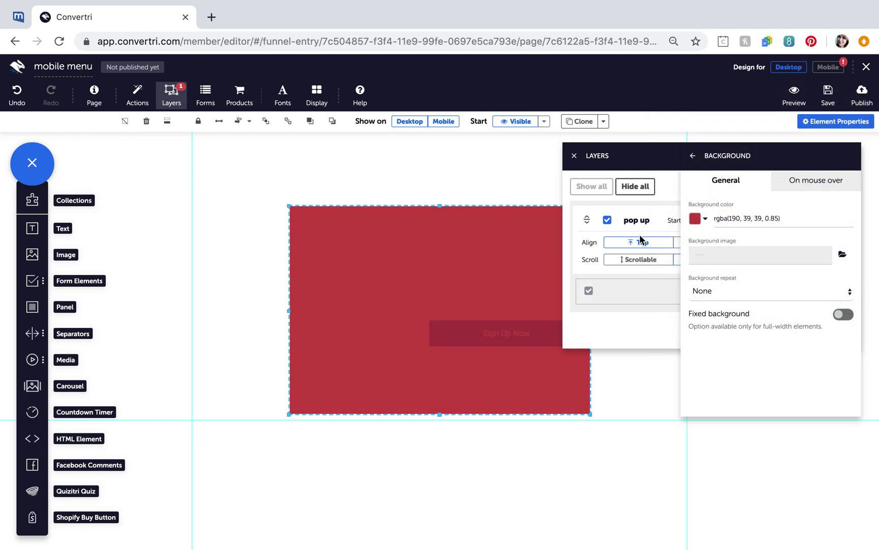
Step: Extend the panel's bottom edge and make the pop up layer unscrollable
mouse_move(440, 413)
mouse_down()
mouse_move(427, 546)
mouse_move(427, 415)
mouse_up()
click(693, 156)
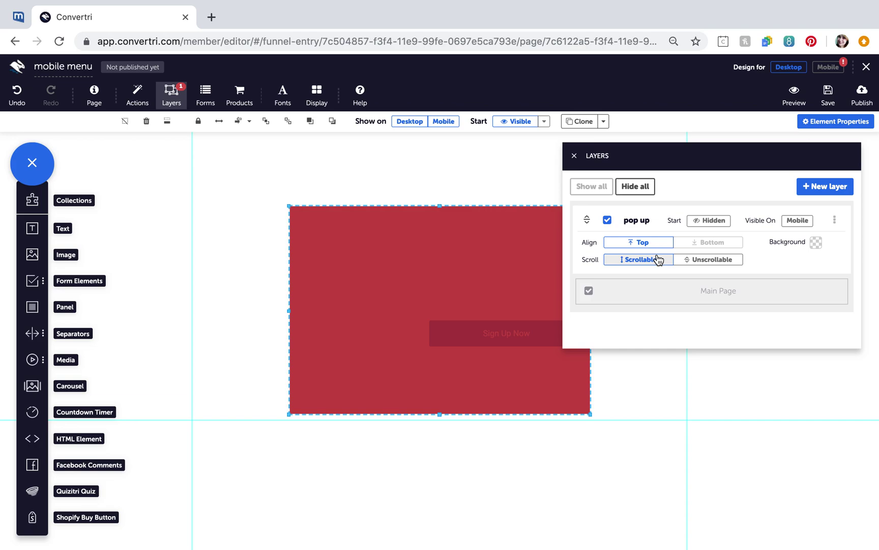
click(696, 259)
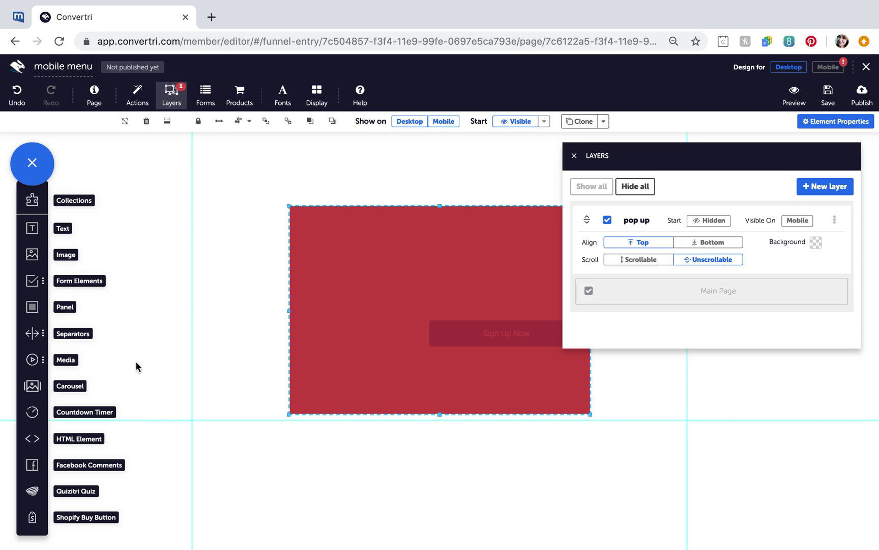
Step: Add a text box reading 'This is my pop up!' inside the red panel, above the button
click(32, 228)
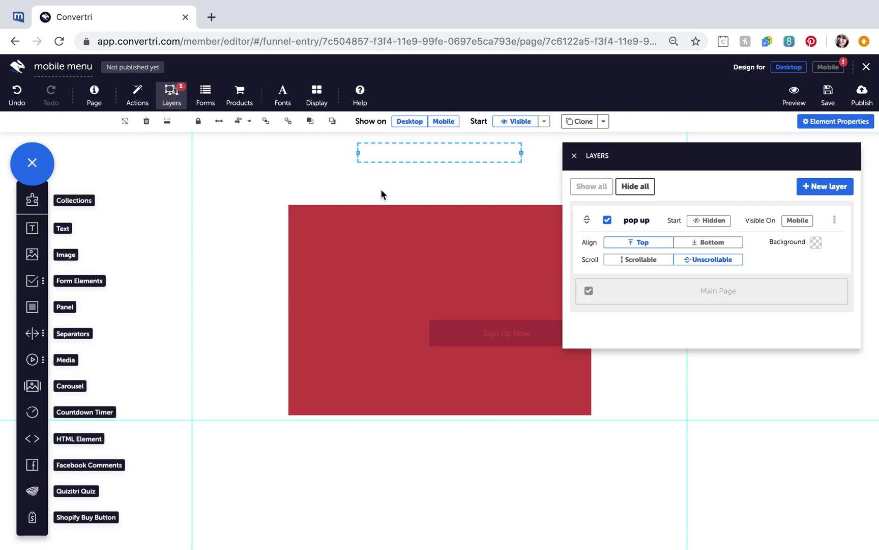
drag(384, 153, 385, 310)
click(402, 310)
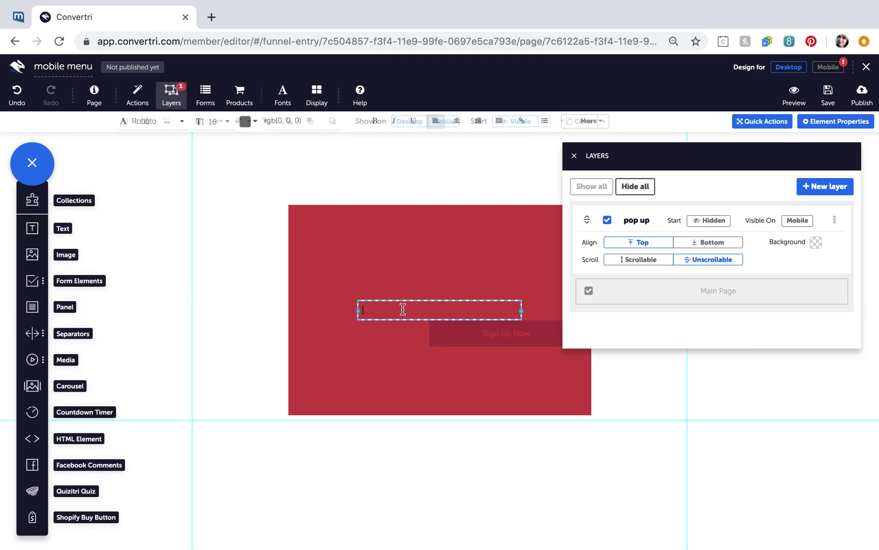
text(This is my pop )
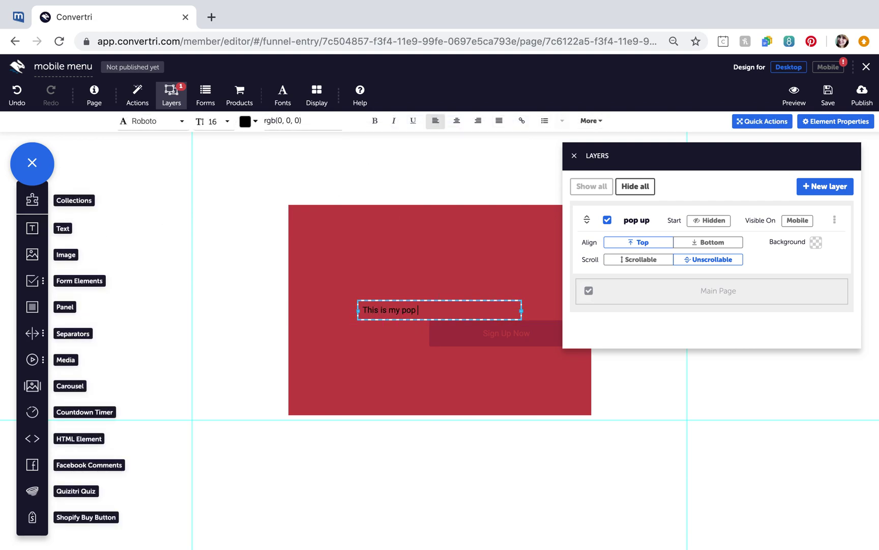
text(up!)
mouse_move(426, 302)
mouse_down()
mouse_move(431, 275)
mouse_move(437, 283)
mouse_up()
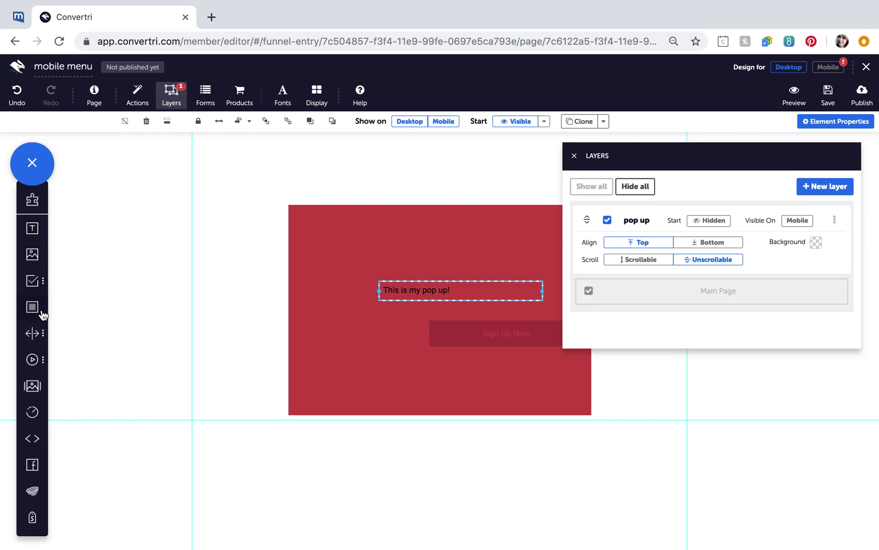
Step: Add a Submit button and move it into the red panel
click(32, 280)
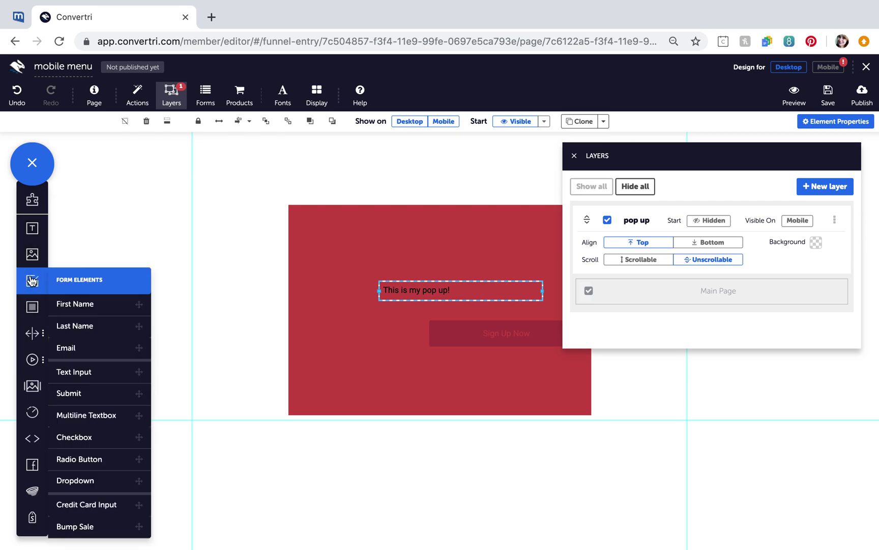
click(68, 393)
mouse_move(402, 161)
mouse_down()
mouse_move(404, 239)
mouse_move(421, 234)
mouse_up()
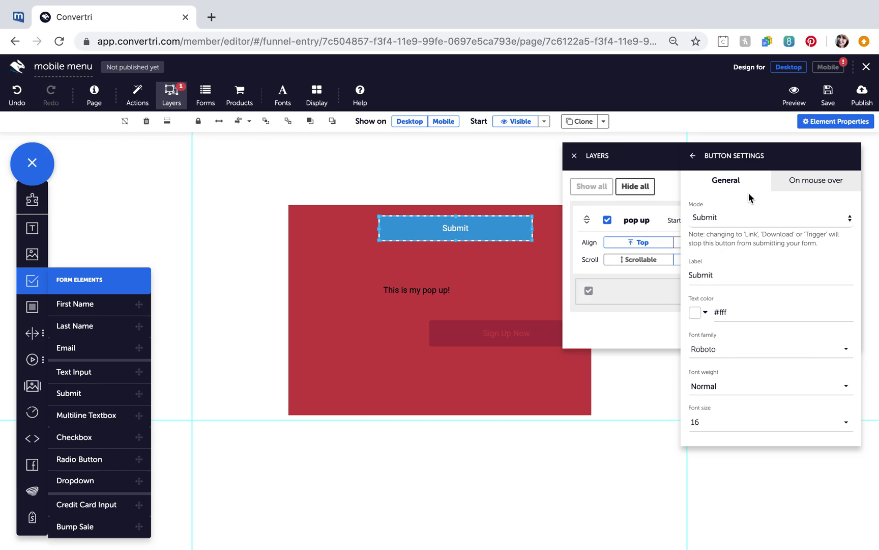
Step: Relabel the button 'Close', narrow it and place it in the panel's top-right corner
double_click(728, 274)
text(Close)
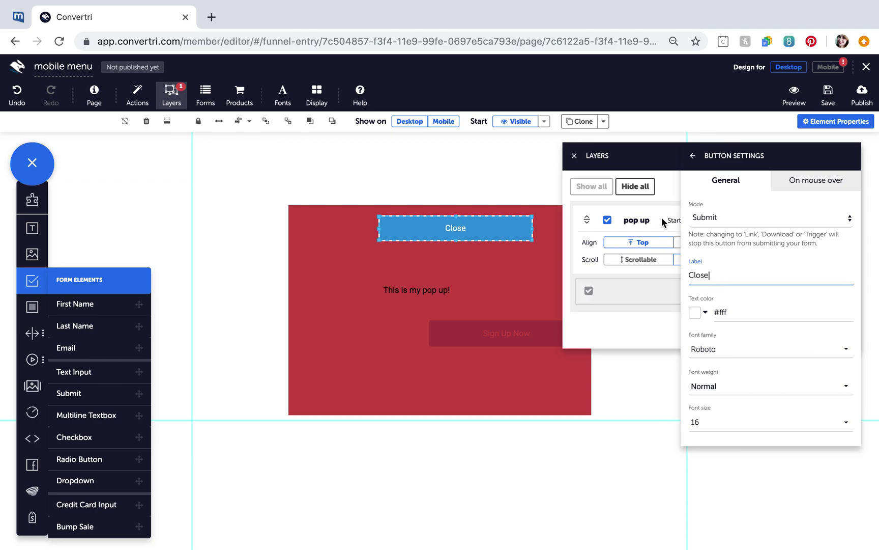
click(692, 156)
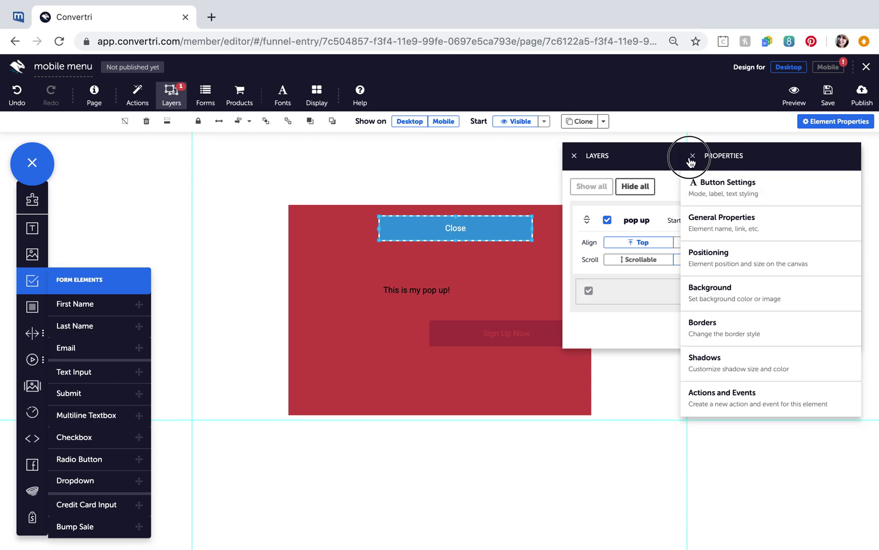
click(692, 157)
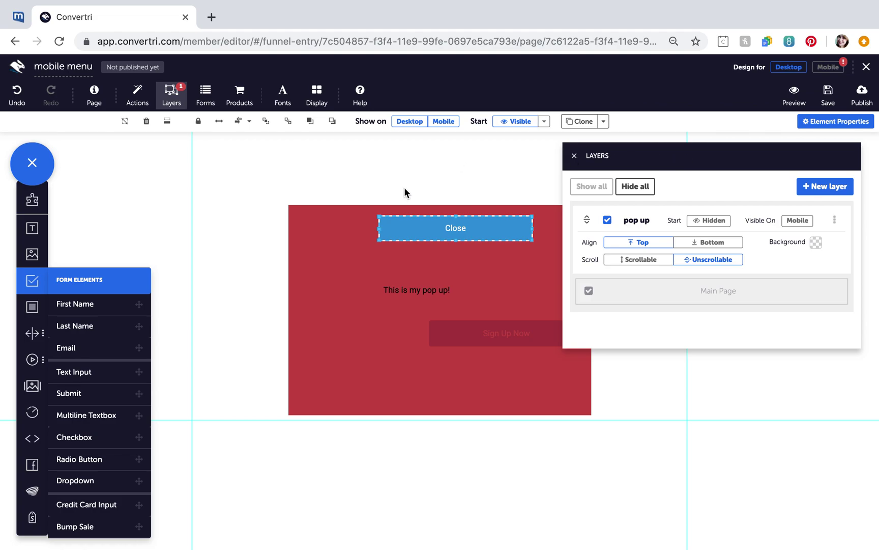
drag(379, 228, 540, 225)
mouse_move(495, 254)
mouse_down()
mouse_move(457, 262)
mouse_move(460, 241)
mouse_up()
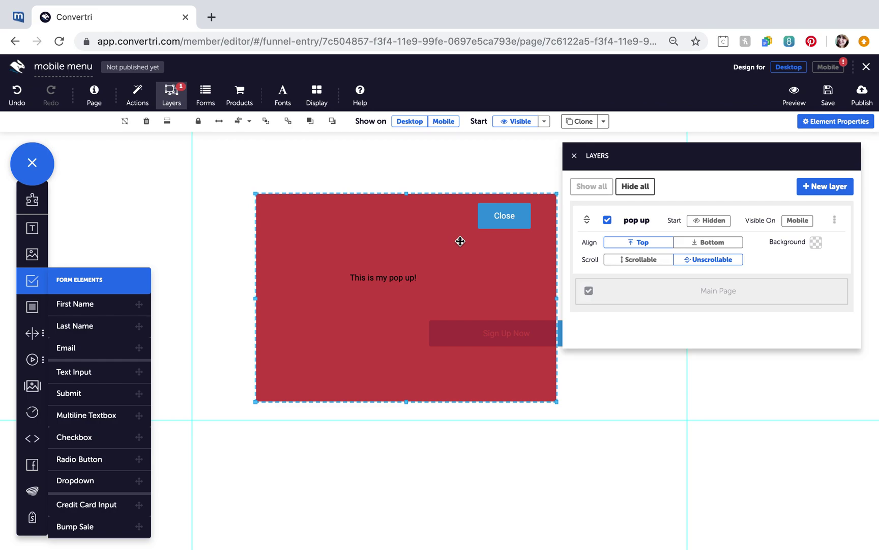
Step: Uncheck the 'pop up' layer so the red panel disappears from the canvas
click(608, 220)
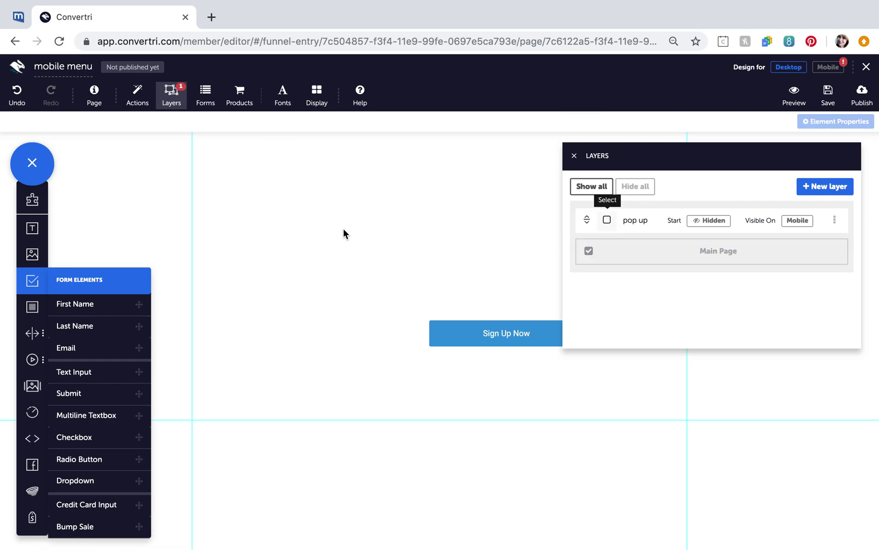
Step: Select the Sign Up Now button and open its Actions and Events
click(464, 334)
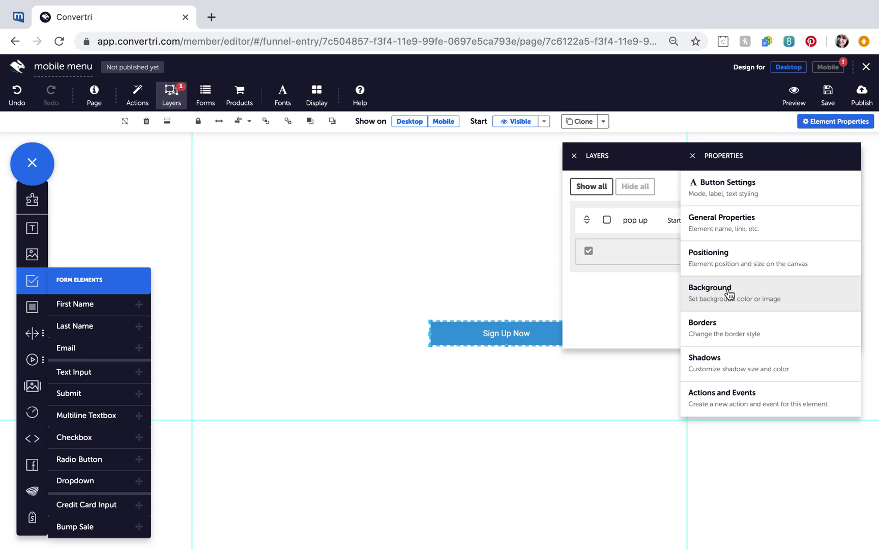
click(731, 403)
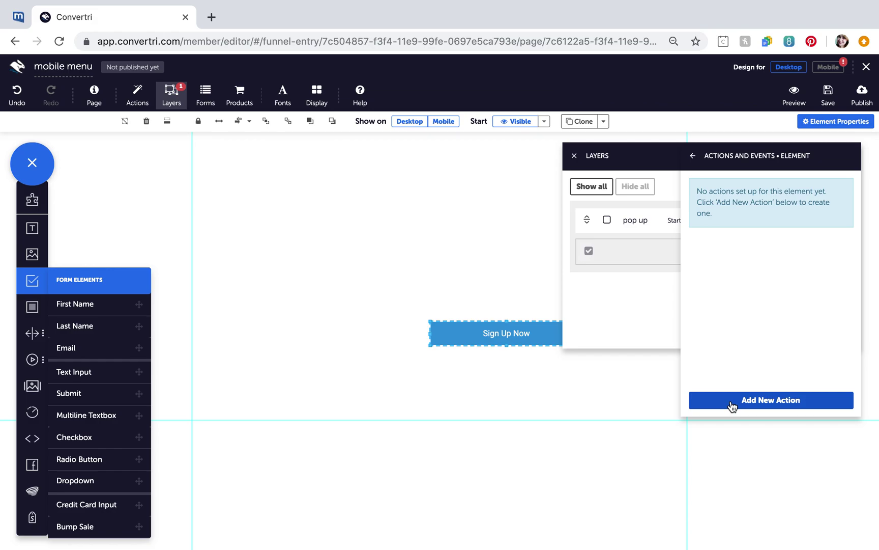
Step: Add an On click event to Sign Up Now that fades in the 'pop up' layer
click(760, 399)
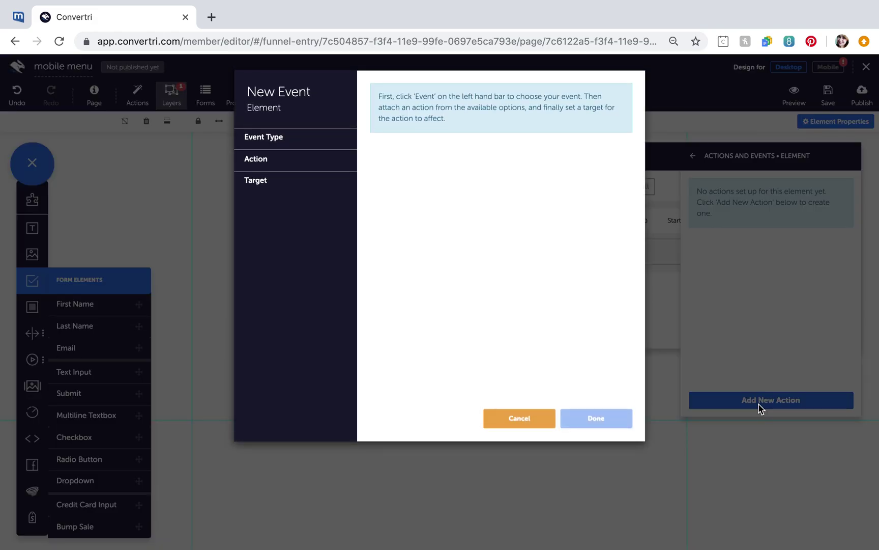
click(337, 148)
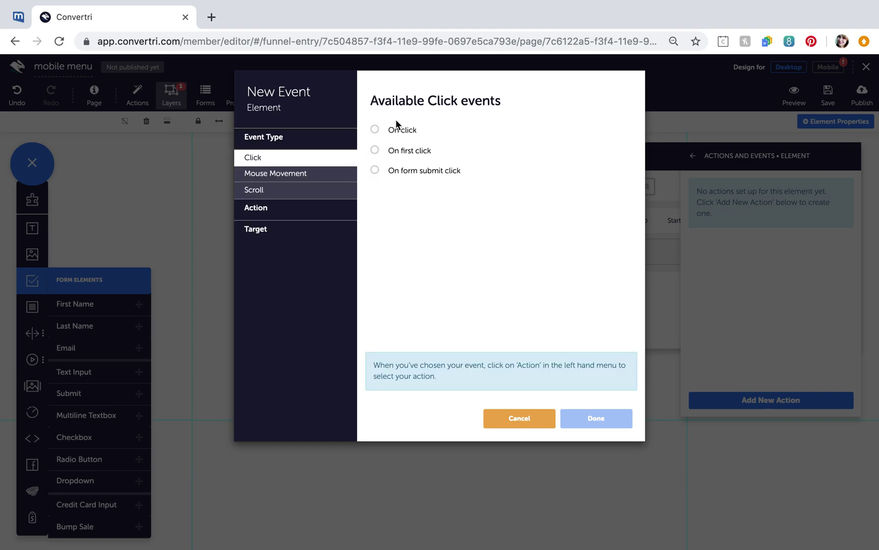
click(399, 131)
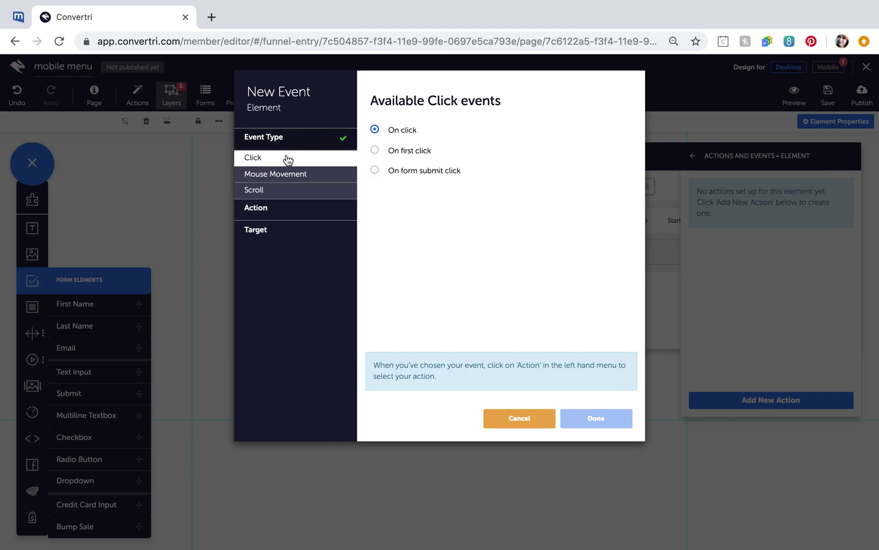
click(289, 208)
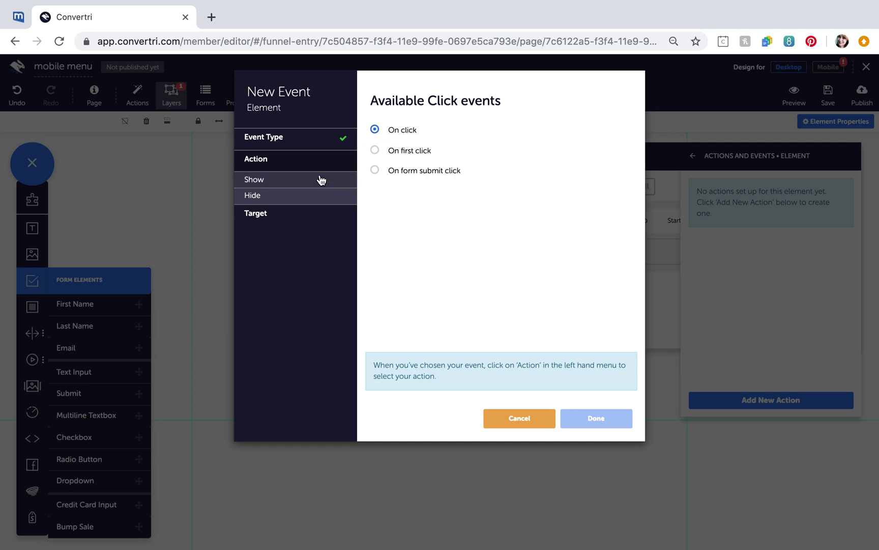
click(323, 180)
click(375, 151)
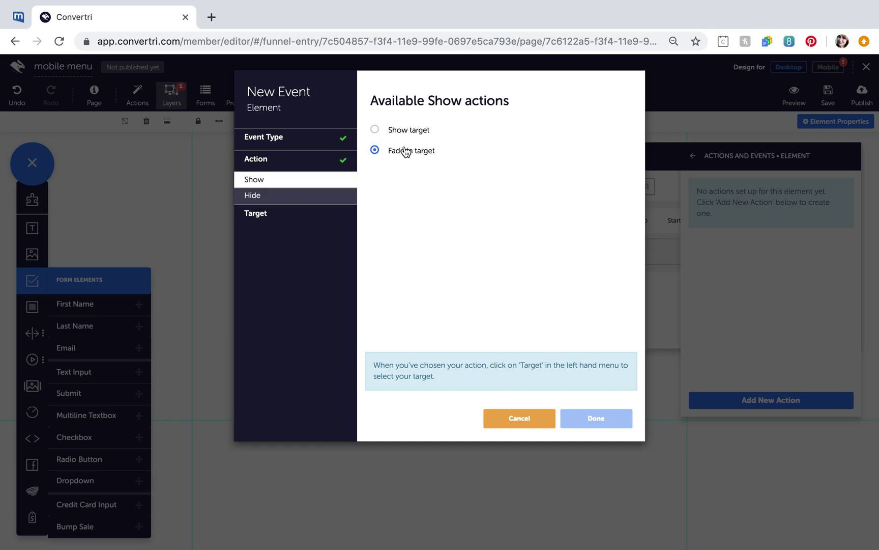
click(296, 214)
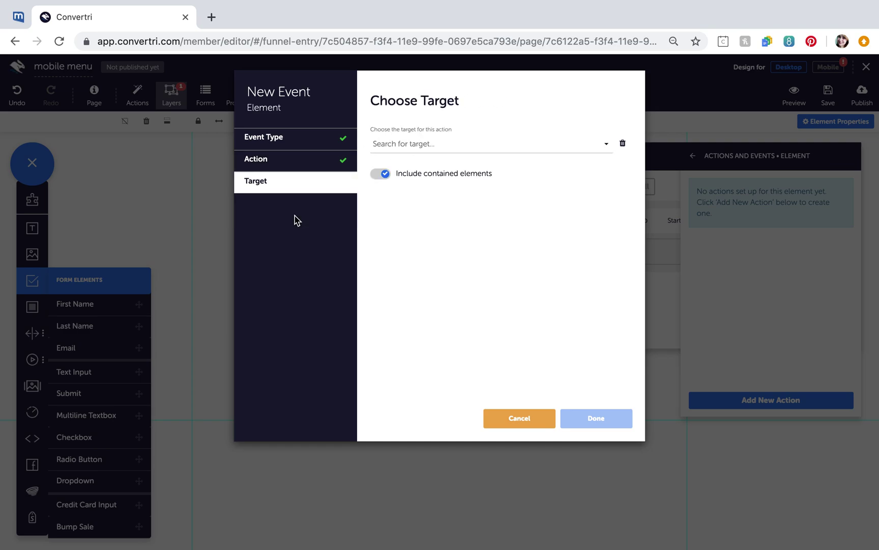
click(427, 144)
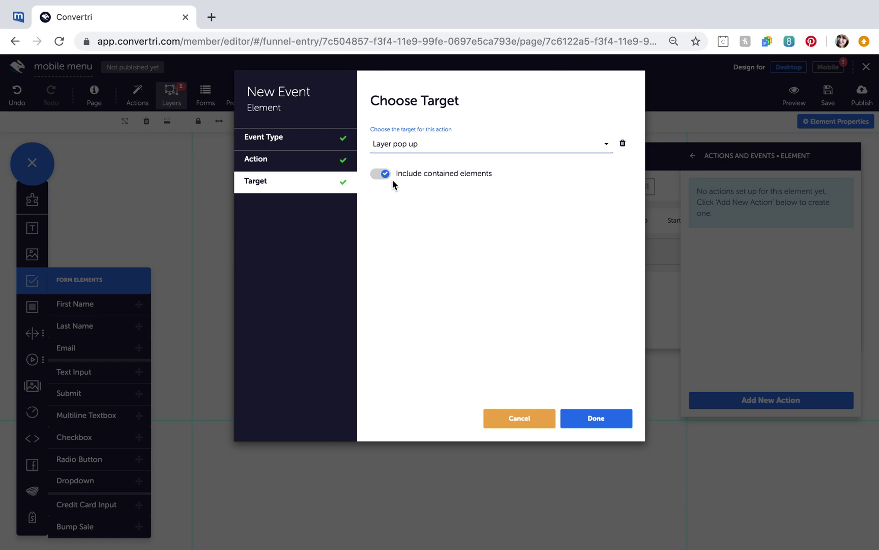
click(599, 420)
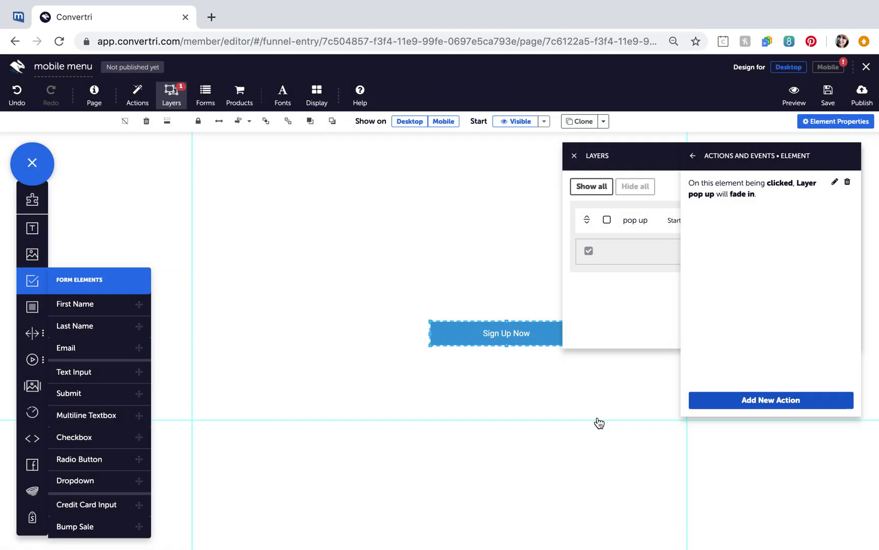
Step: Show the 'pop up' layer again and open the Close button's Actions and Events
click(694, 155)
click(693, 156)
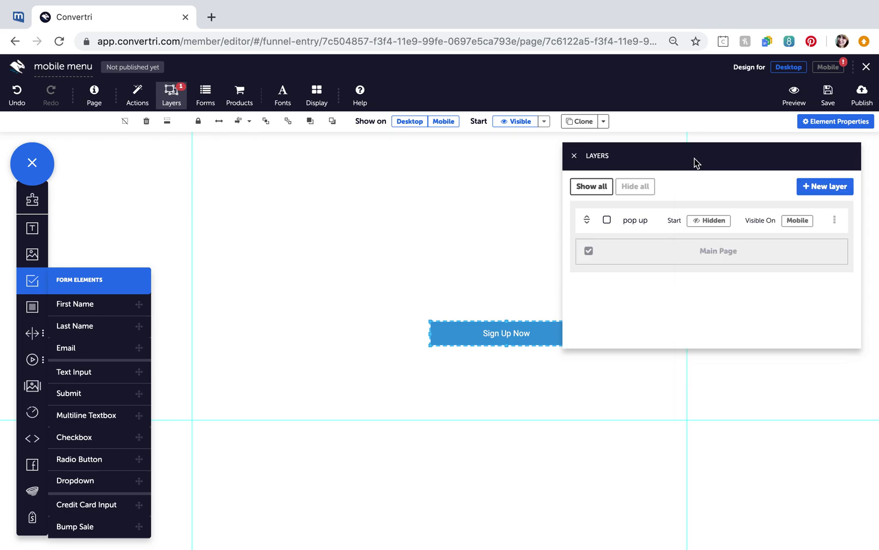
click(607, 219)
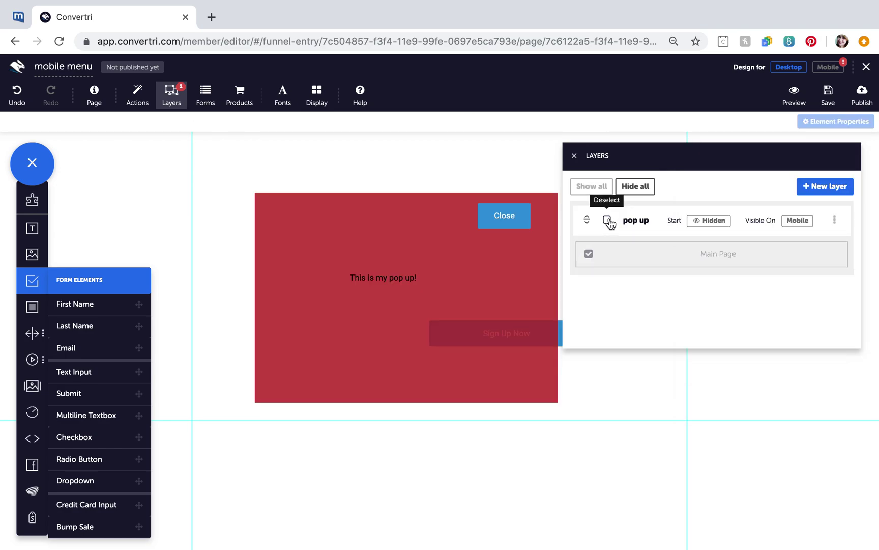
click(608, 220)
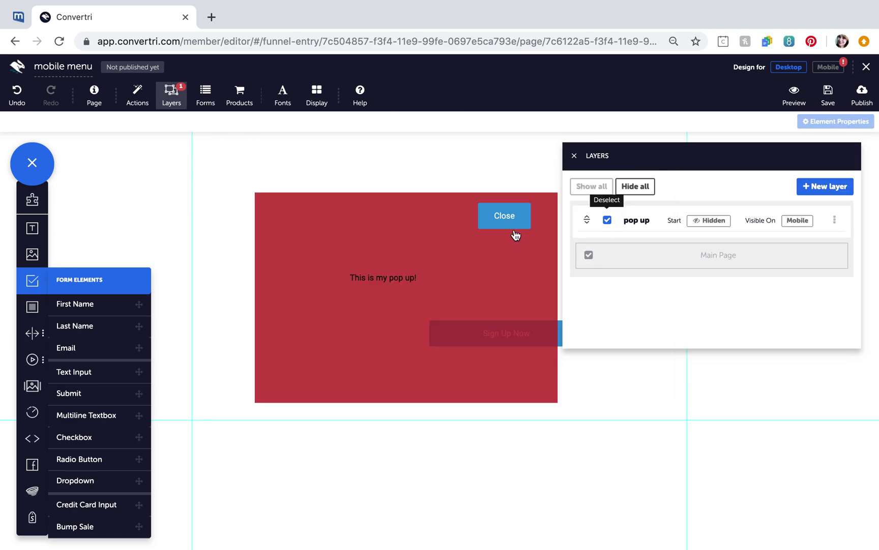
click(492, 218)
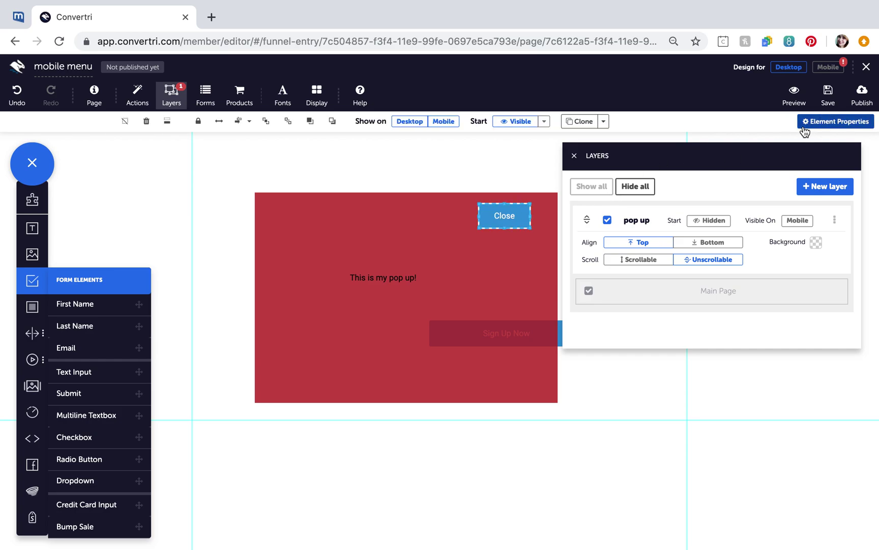
click(722, 389)
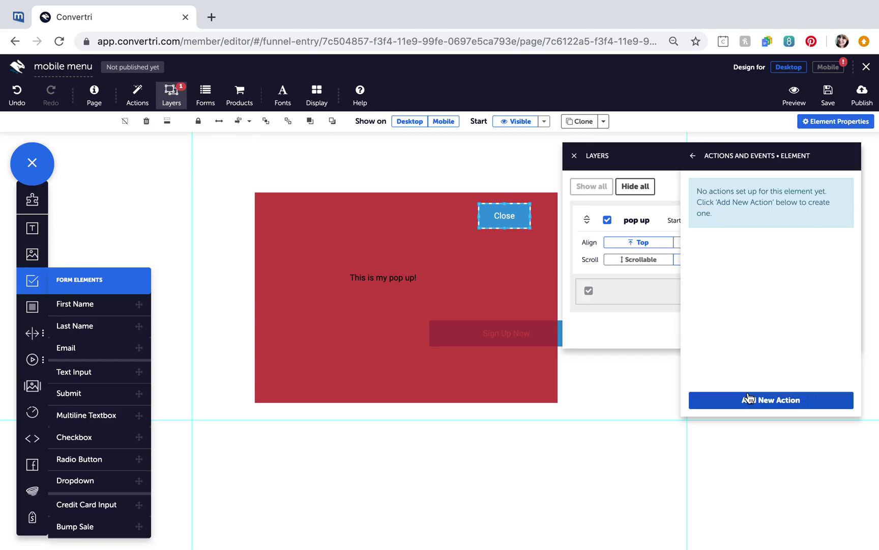
Step: Start a new event on the Close button triggered On click
click(749, 402)
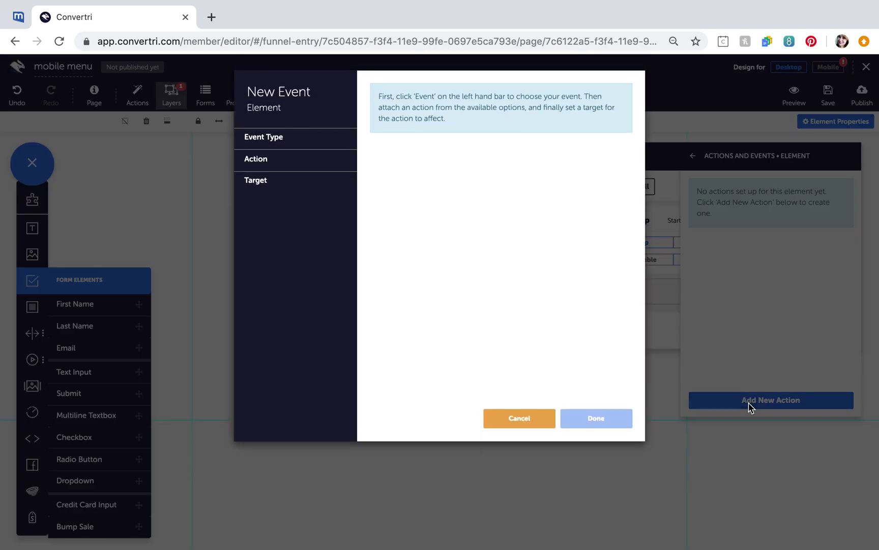
click(259, 137)
click(275, 173)
click(260, 157)
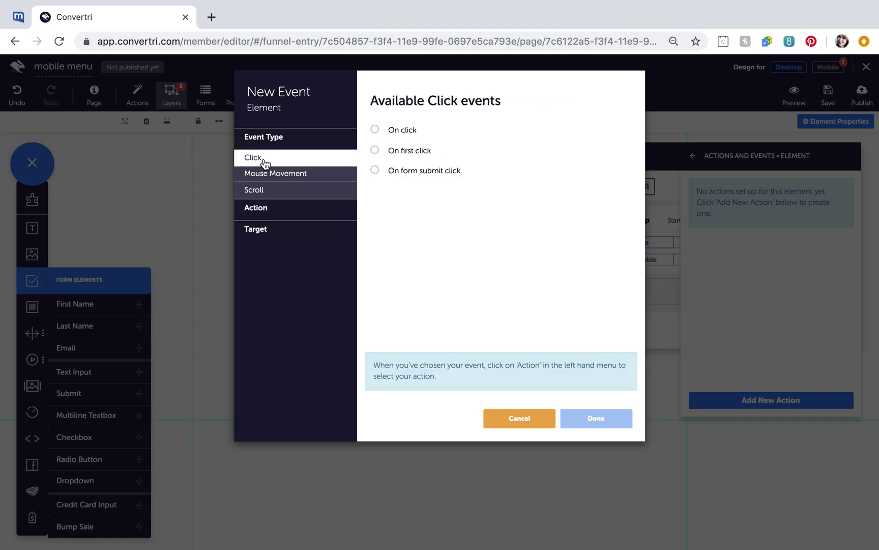
click(403, 131)
Step: Make the event fade out the 'pop up' layer, then save and preview the page
click(312, 208)
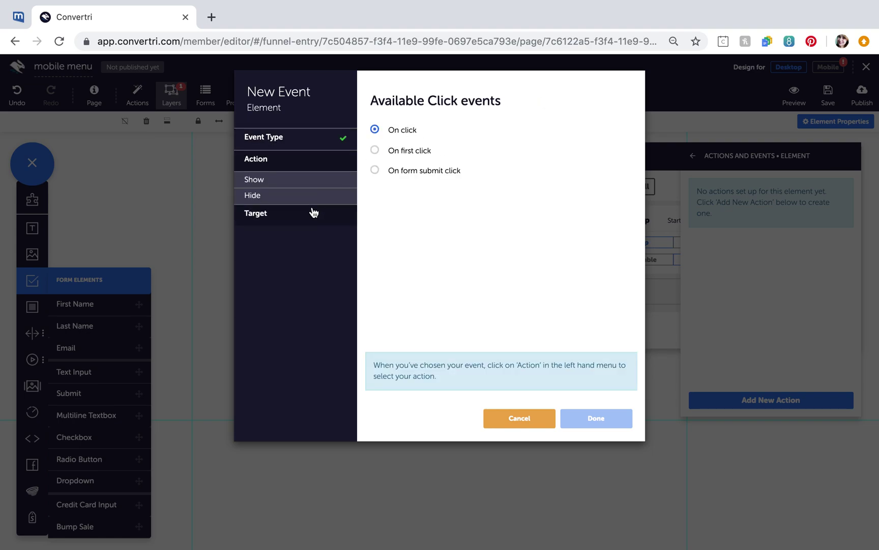
click(303, 199)
click(376, 150)
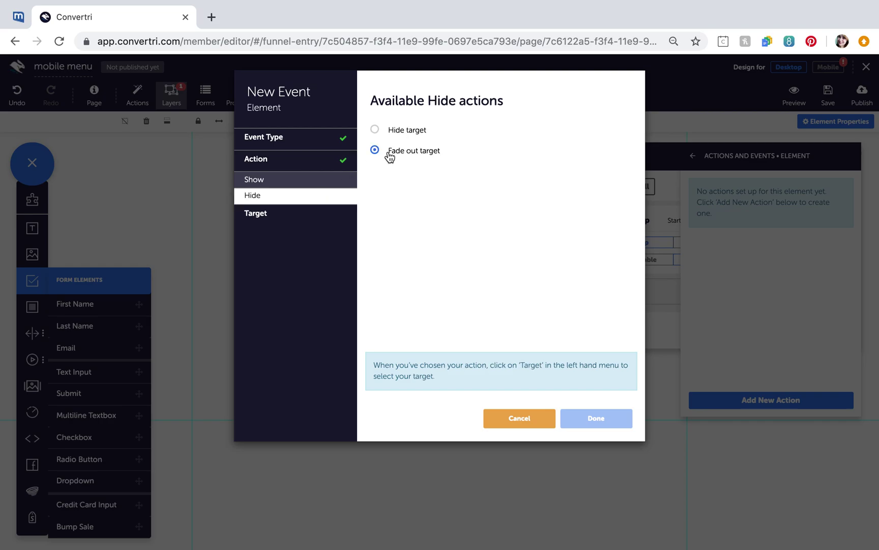
click(310, 216)
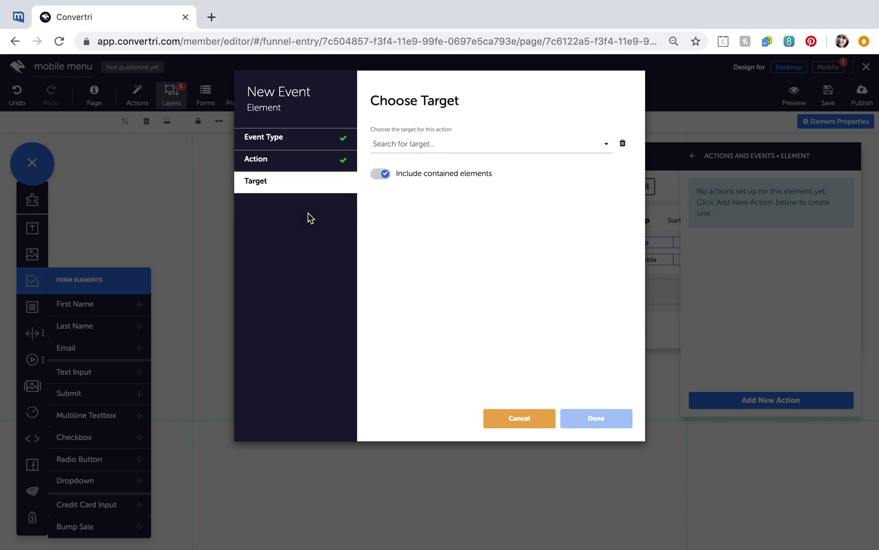
click(408, 143)
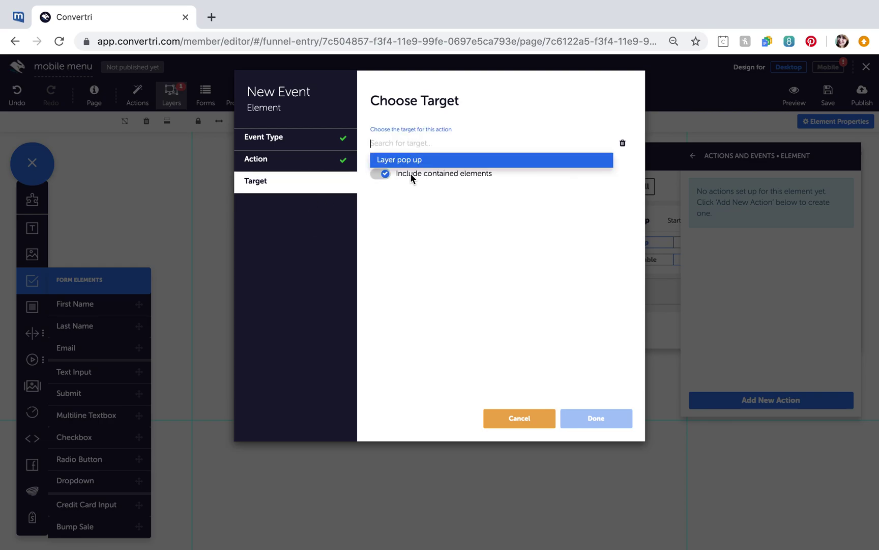
click(411, 162)
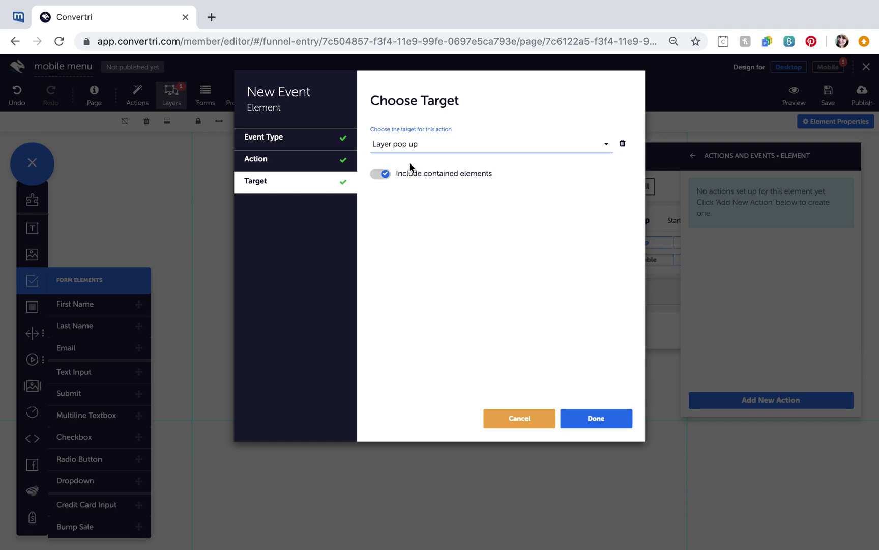
click(602, 421)
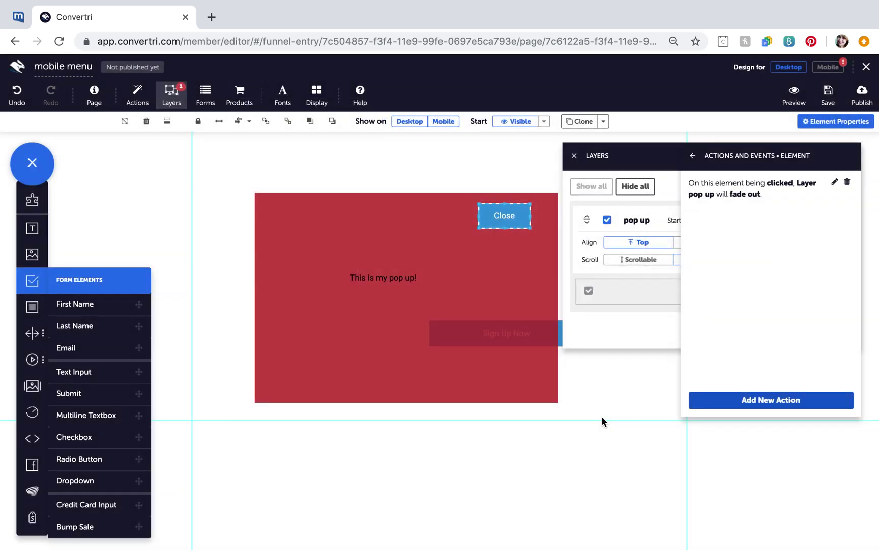
click(828, 96)
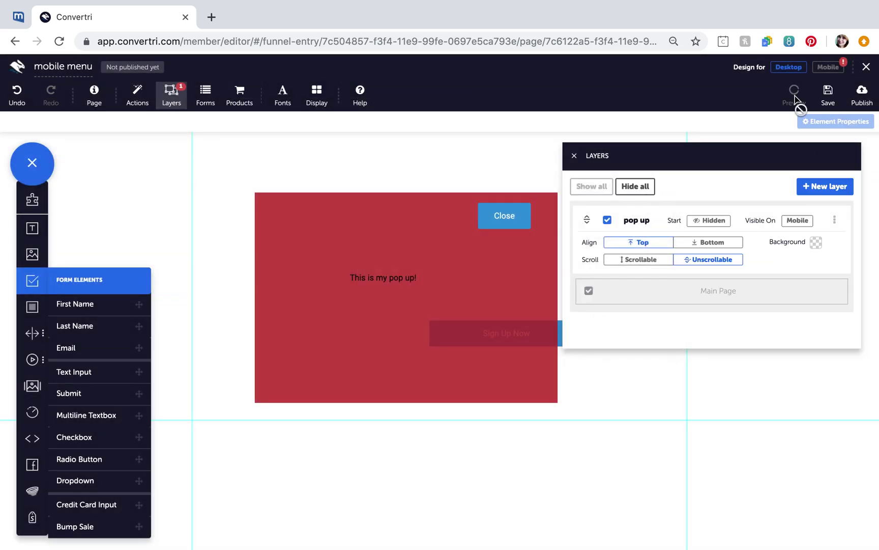
click(795, 94)
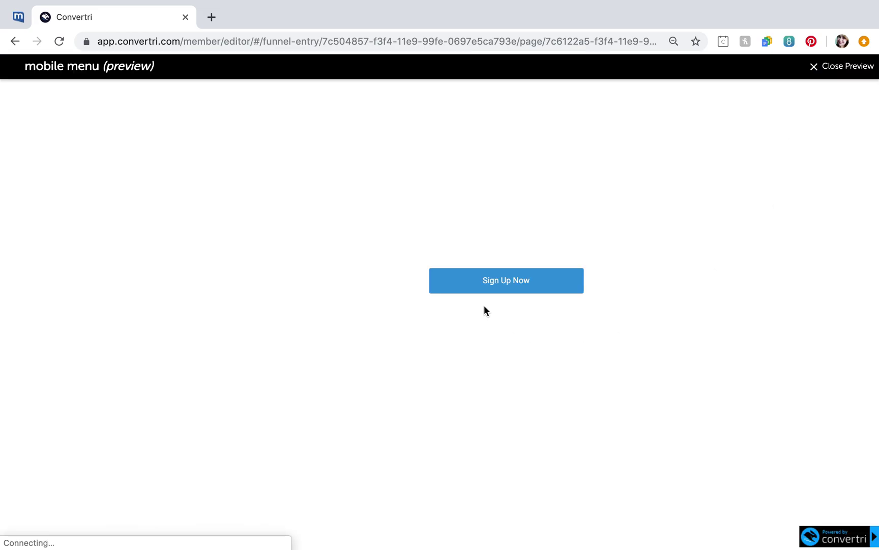
Step: In preview, confirm Sign Up Now shows the red pop-up and its Close button fades it out
click(533, 292)
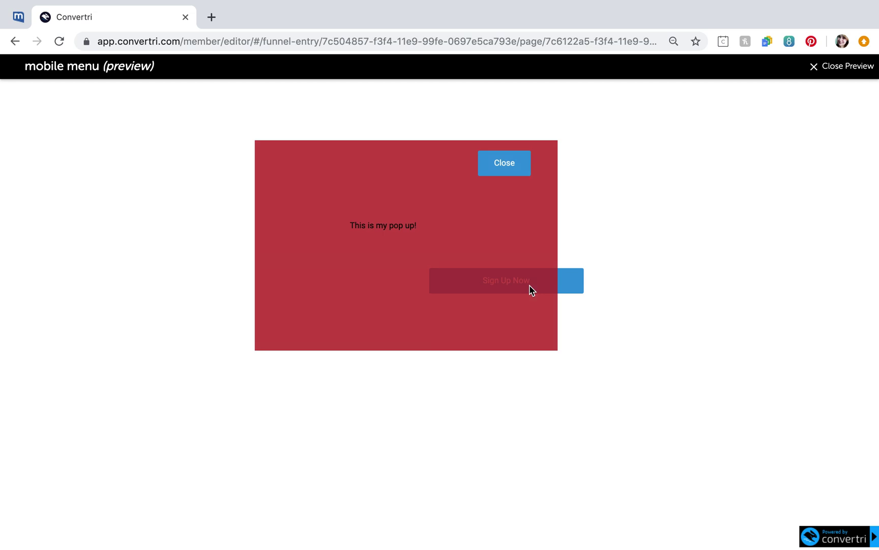
click(505, 163)
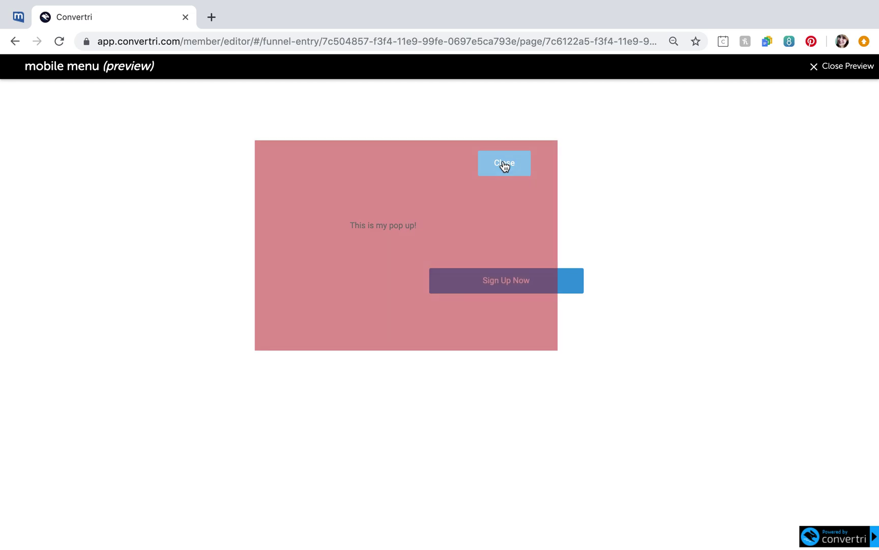